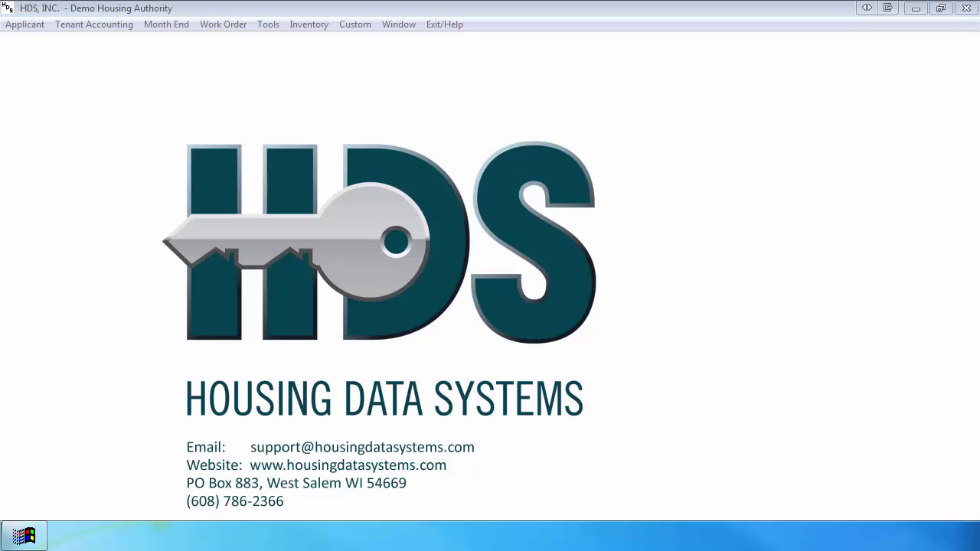
Open the Tenant Accounting menu in HDS-WIN
click(119, 27)
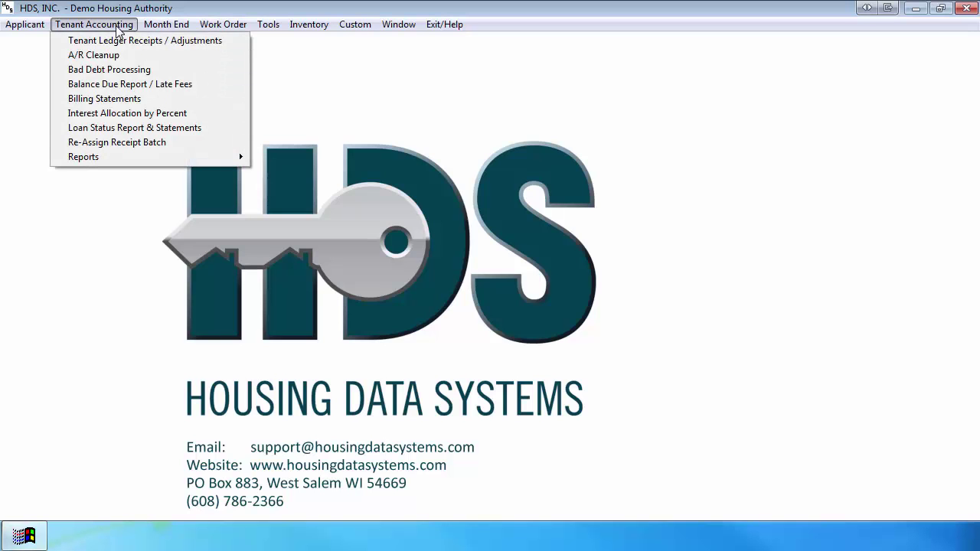
Open Loan Status Report & Statements with the New Mutual Help program and December 2007 balances
click(141, 129)
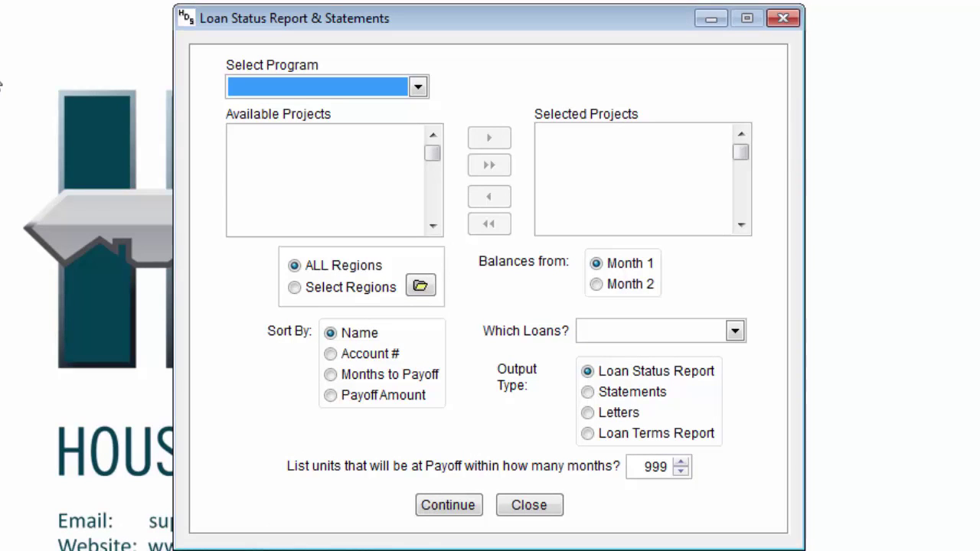
click(340, 82)
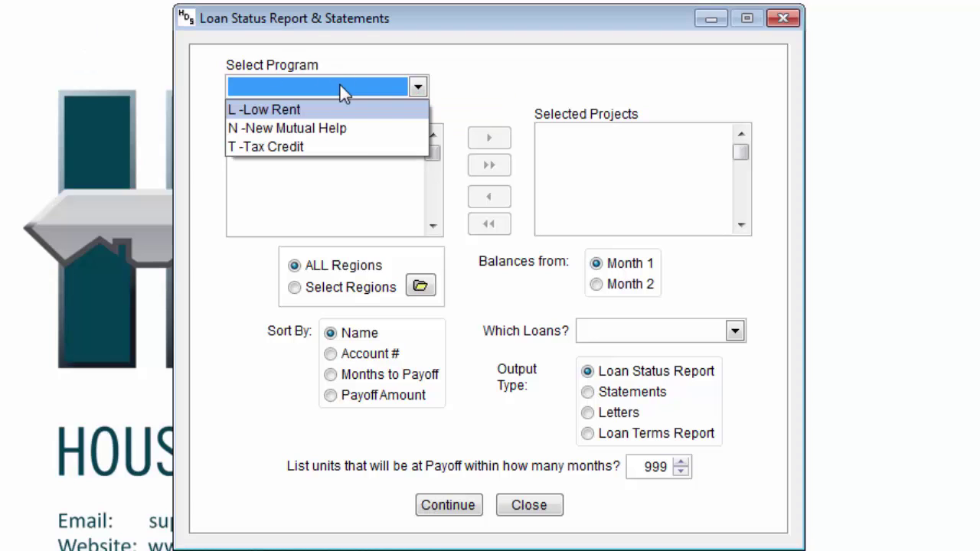
click(328, 127)
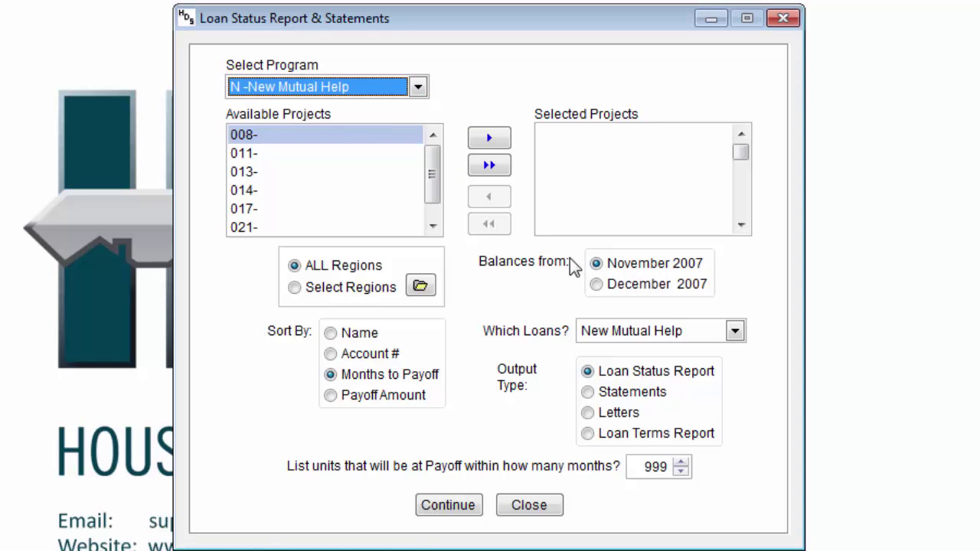
click(608, 283)
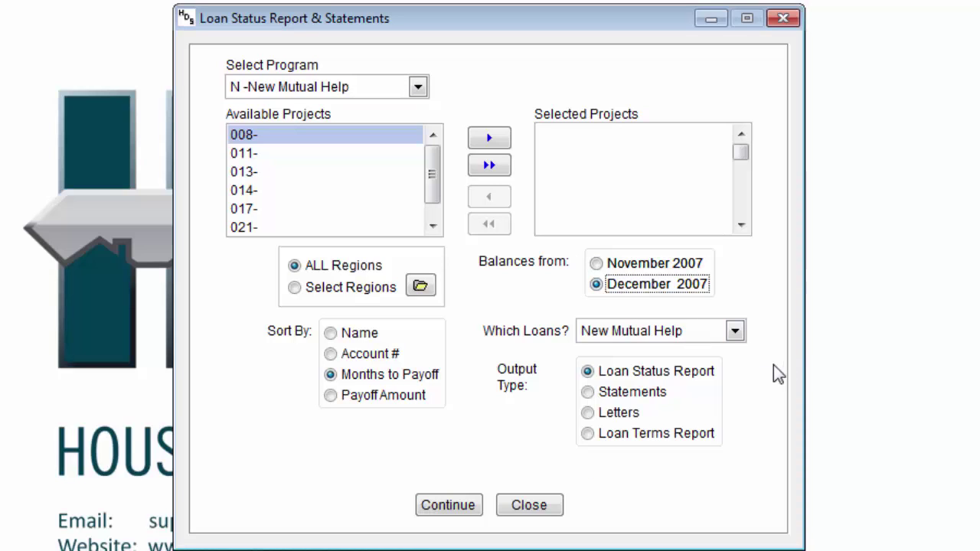
Try various loan types, sort orders and output types, ending on Loan Status Report output
click(737, 334)
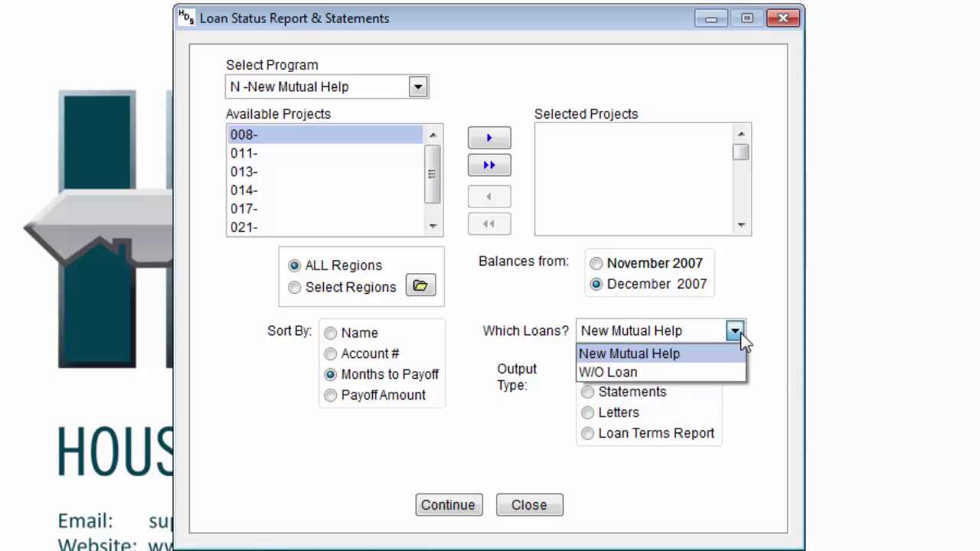
click(688, 370)
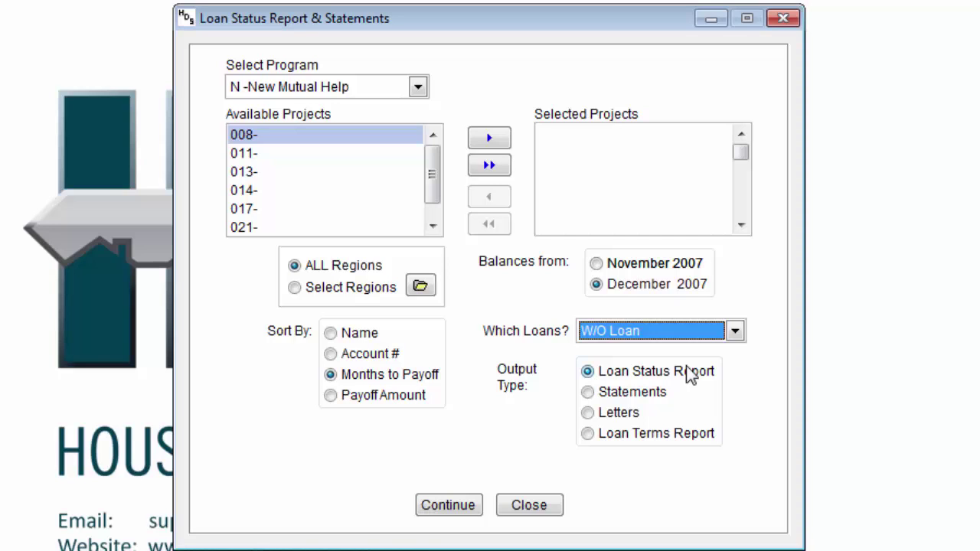
click(366, 334)
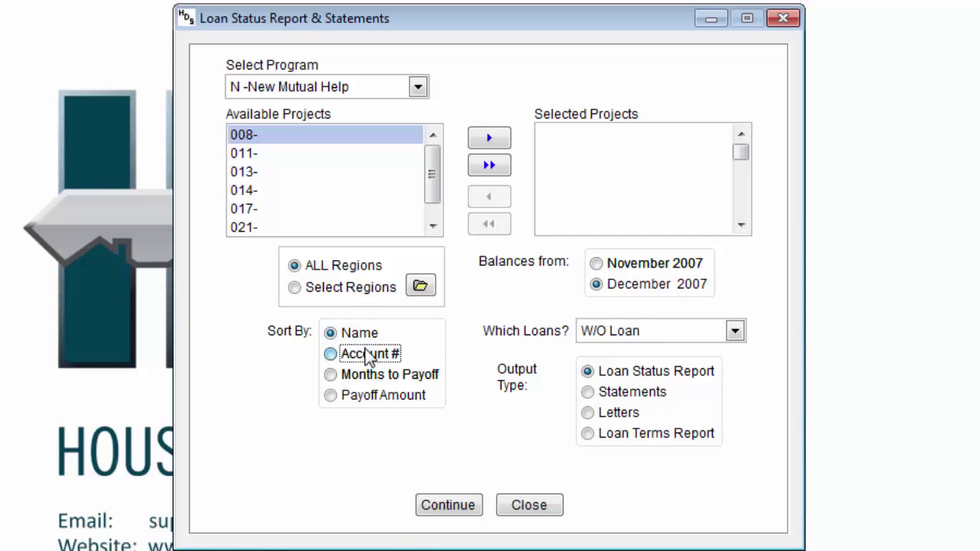
click(366, 377)
click(365, 399)
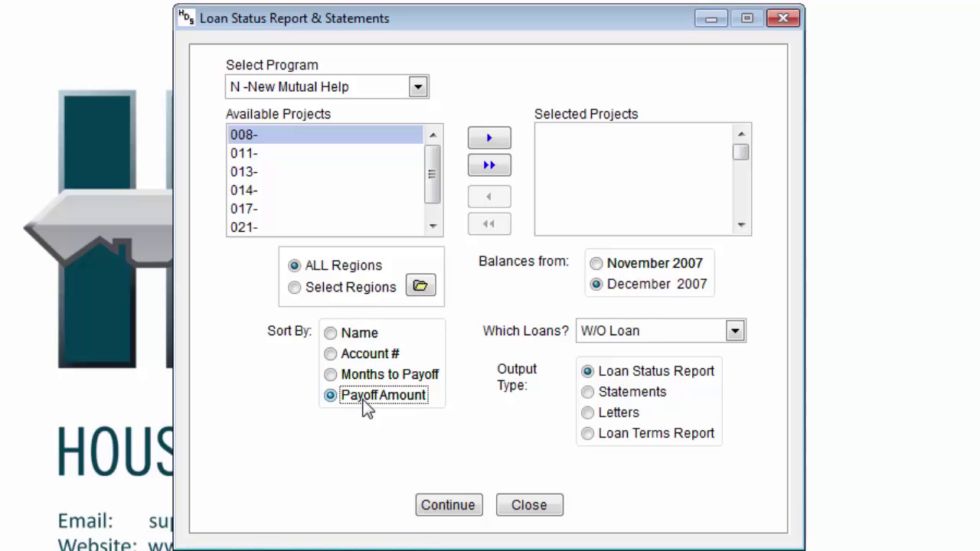
click(610, 392)
click(620, 435)
click(608, 376)
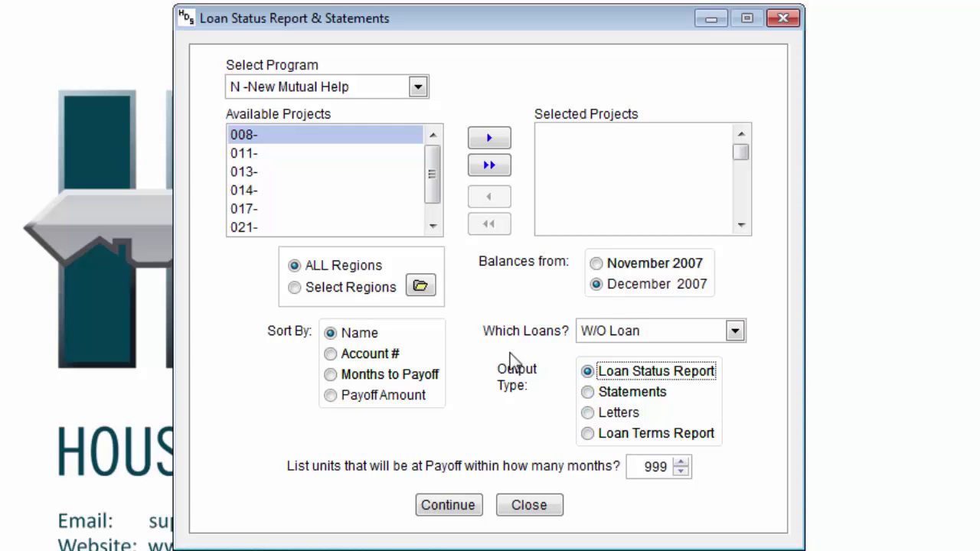
Sort by months to payoff, limit to New Mutual Help loans, and select all projects
click(407, 380)
click(598, 331)
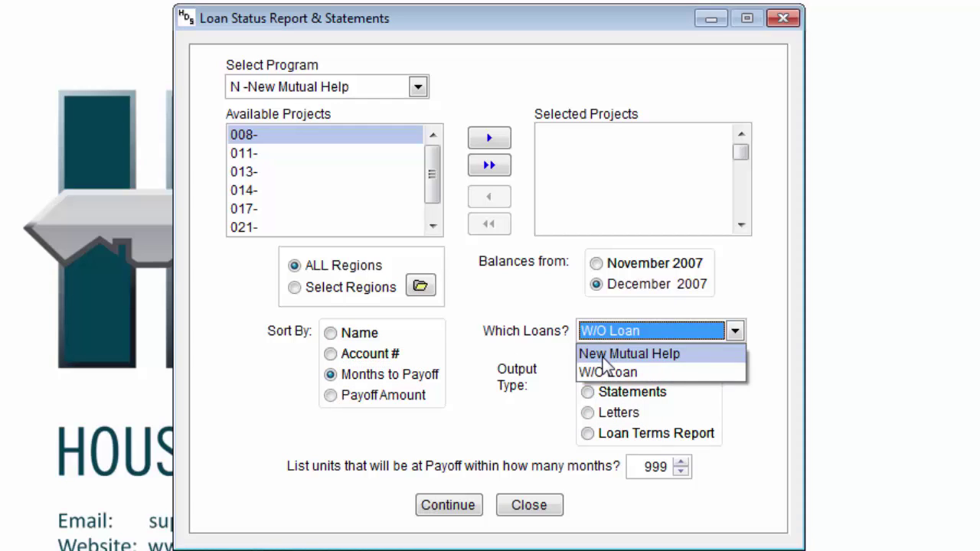
click(605, 358)
click(491, 166)
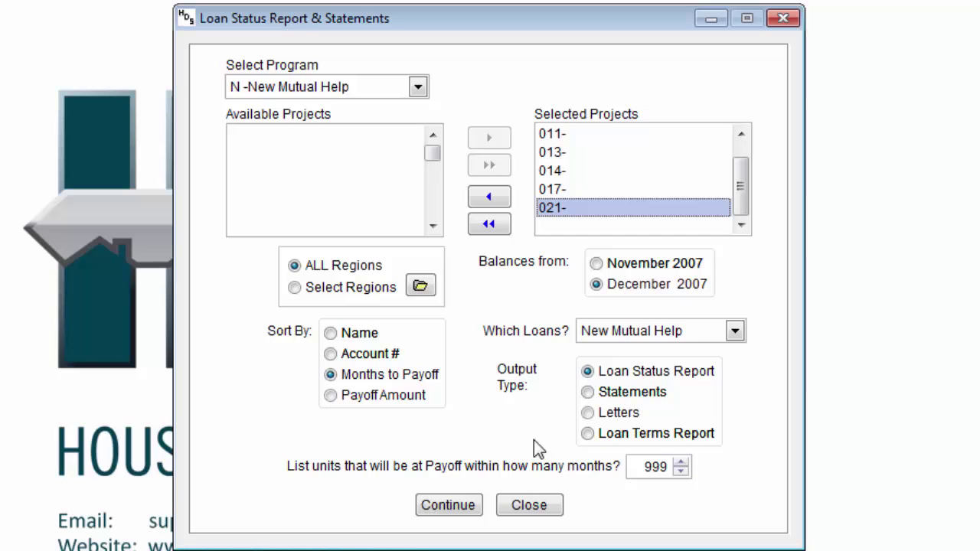
Continue to Output Options and preview the Standard Report
click(460, 508)
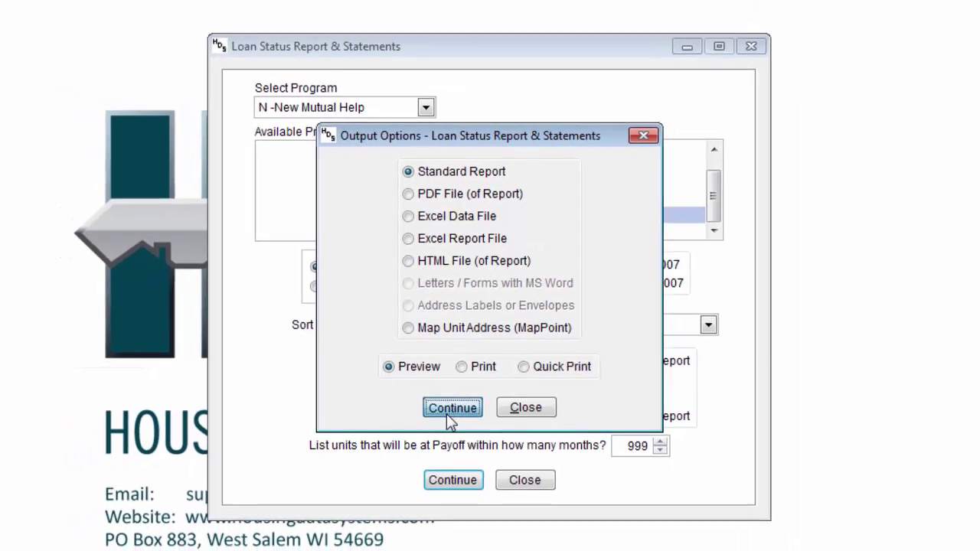
click(441, 431)
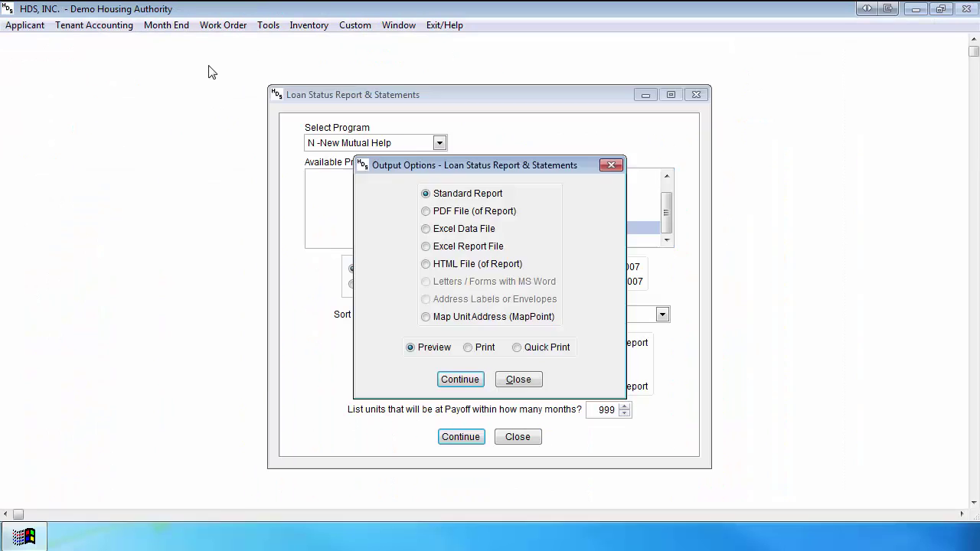
Close the New Mutual Help Loan Status Report print preview
click(212, 64)
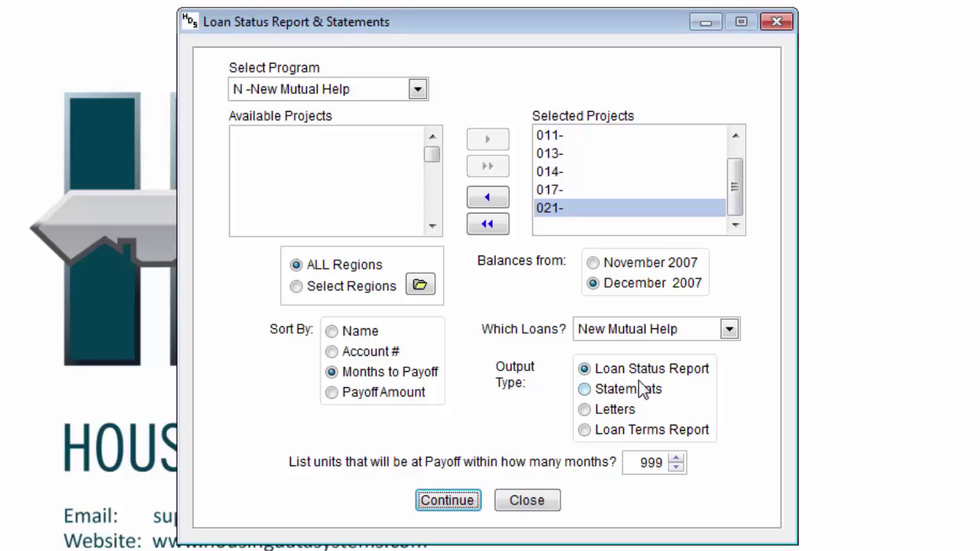
click(638, 383)
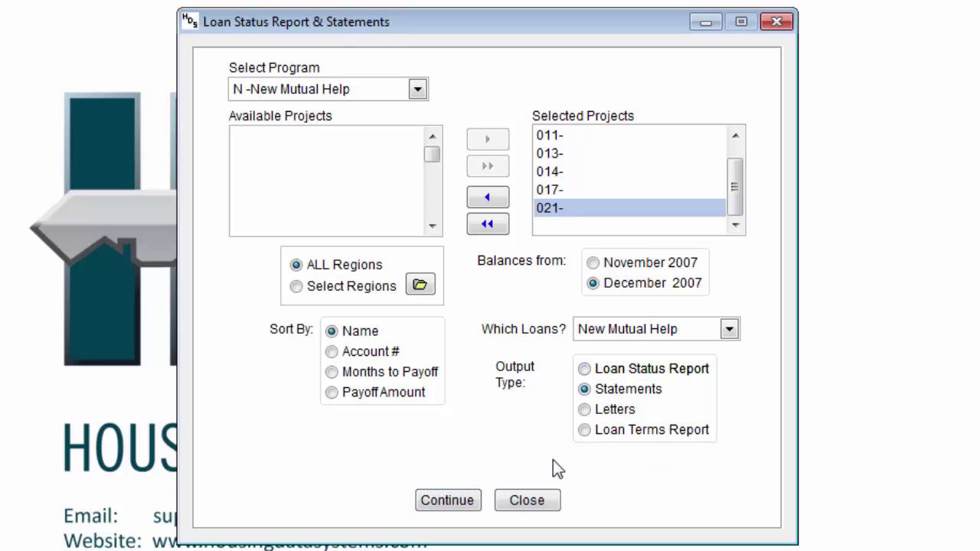
click(464, 500)
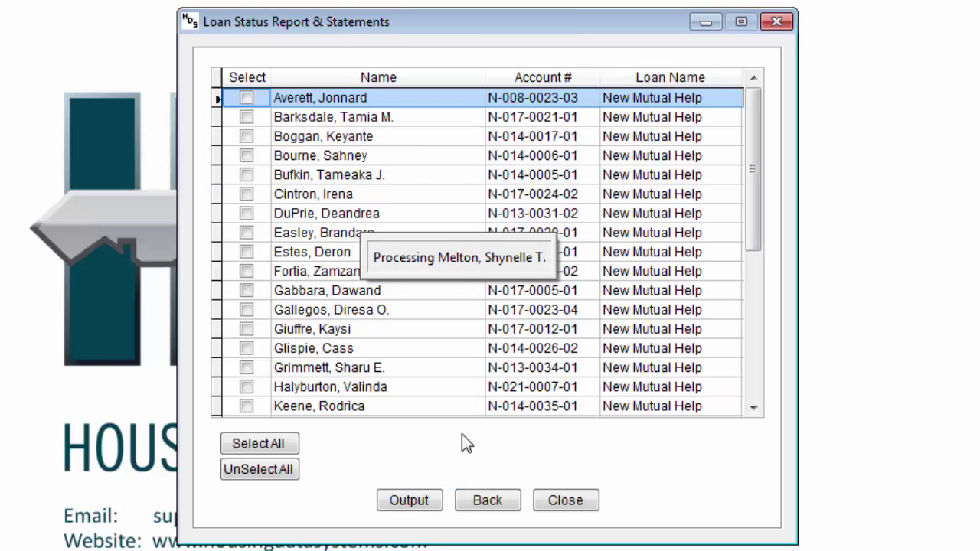
click(241, 126)
click(246, 156)
click(247, 174)
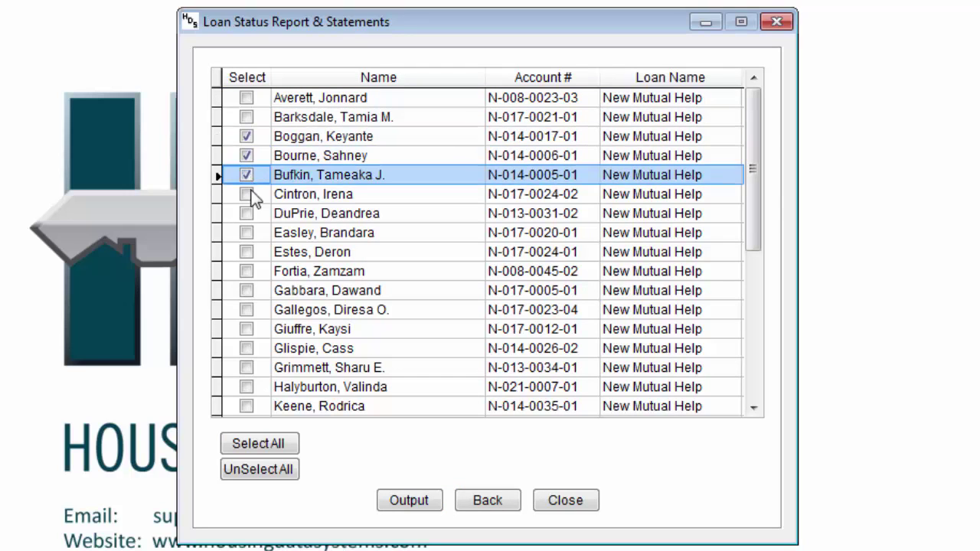
click(248, 194)
click(410, 497)
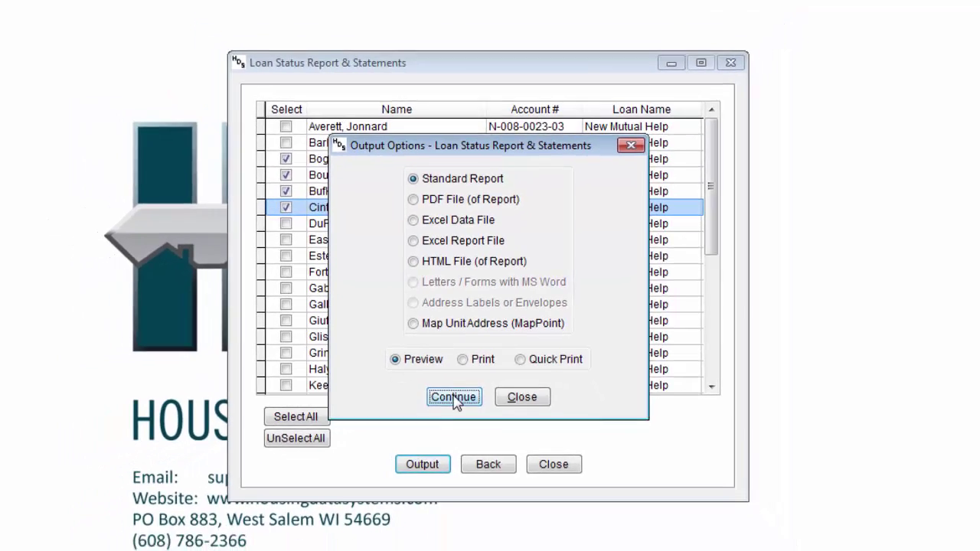
Preview standard statements for the four ticked loans and scroll through them
click(460, 379)
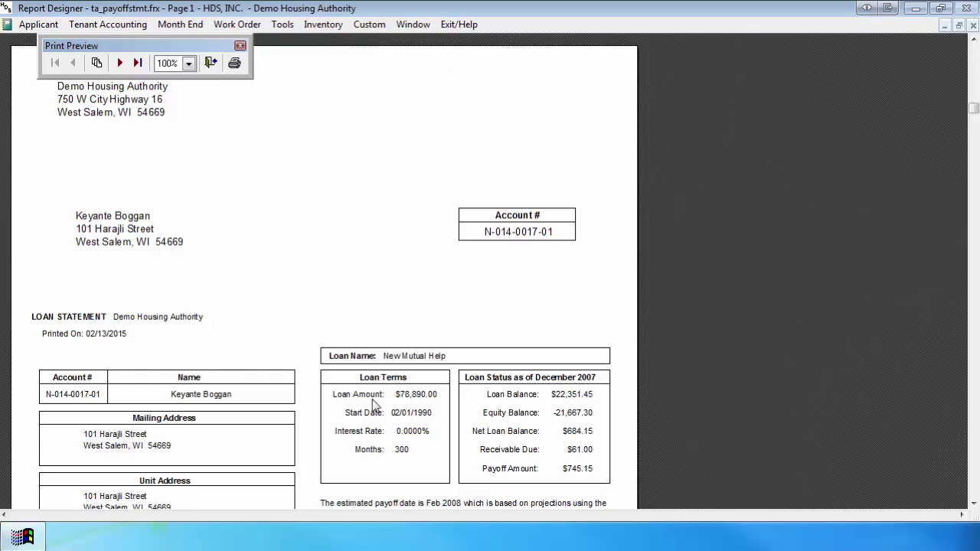
scroll(377, 383, down, 2)
scroll(383, 369, down, 1)
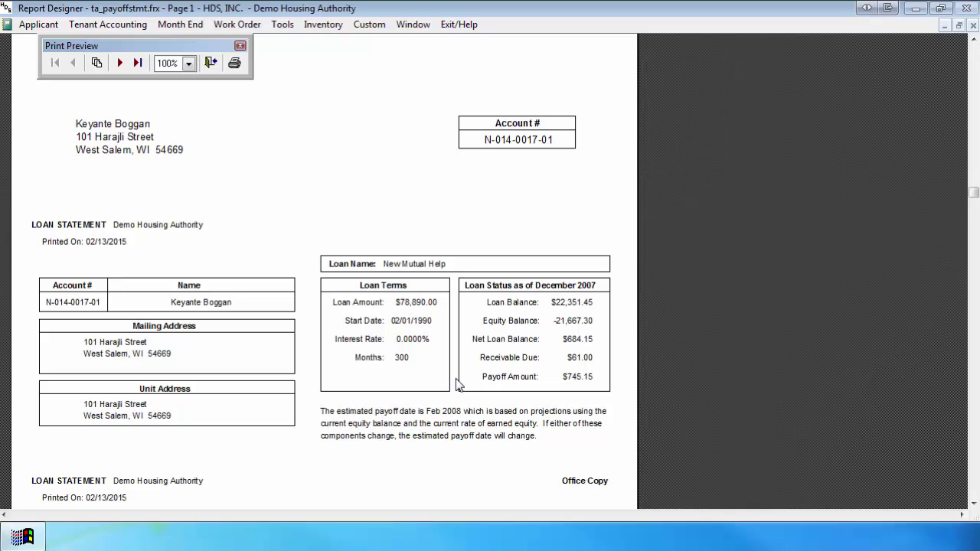
Close the statement preview and loan list, then reopen Loan Status Report & Statements
click(209, 63)
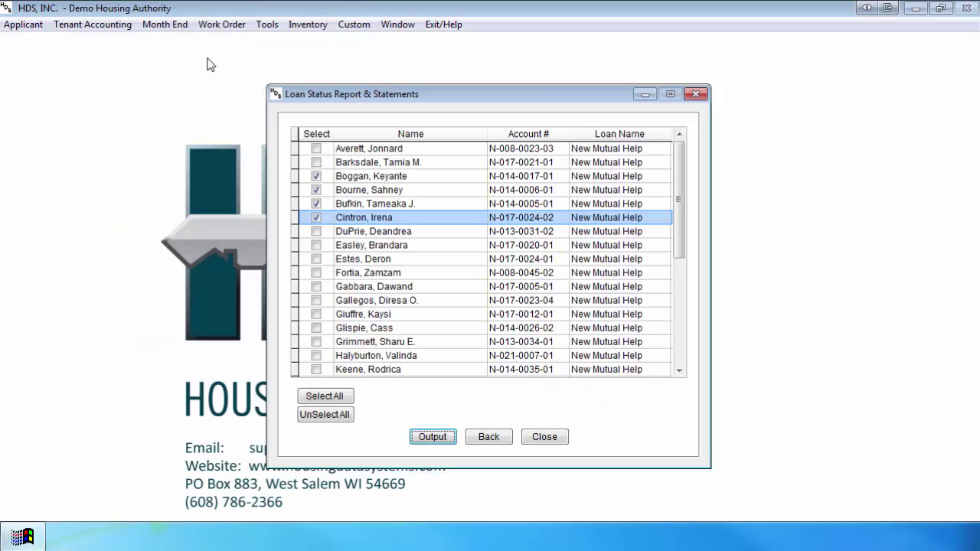
click(526, 441)
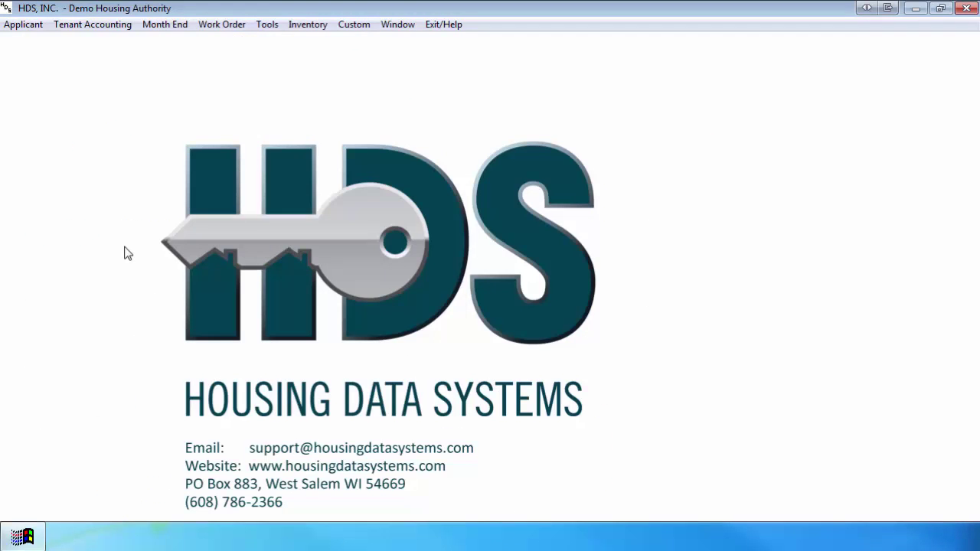
click(116, 26)
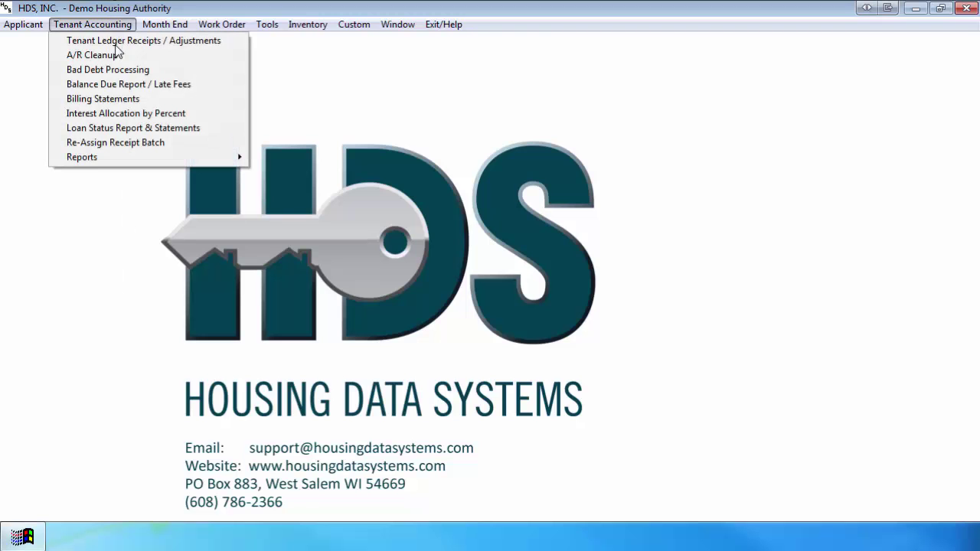
click(132, 128)
Choose the New Mutual Help program, include all projects, and set output to payoff letters
click(438, 143)
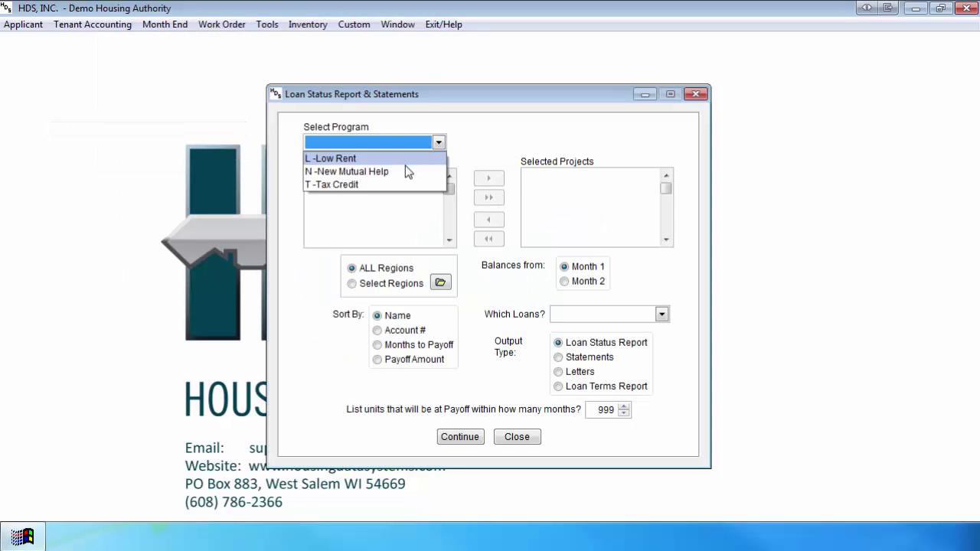
click(406, 172)
click(487, 197)
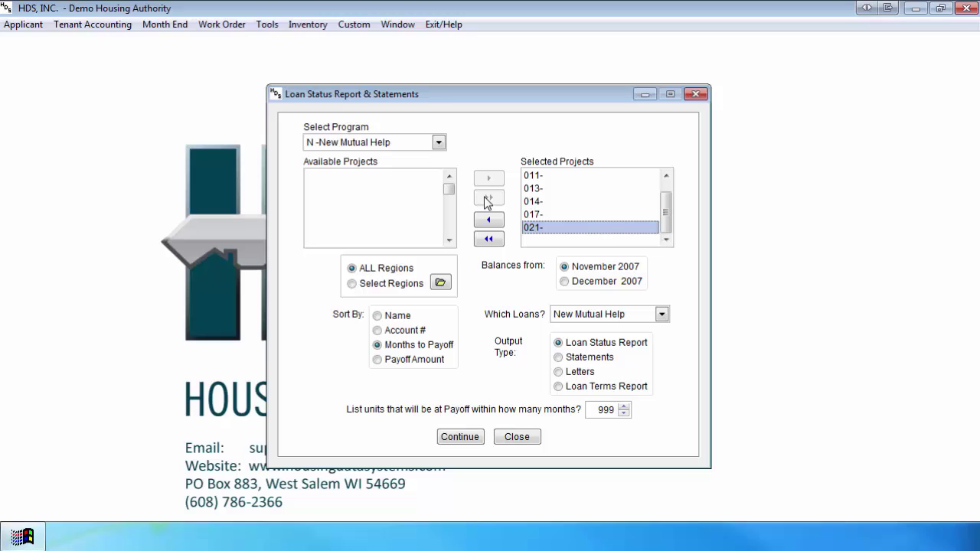
click(579, 373)
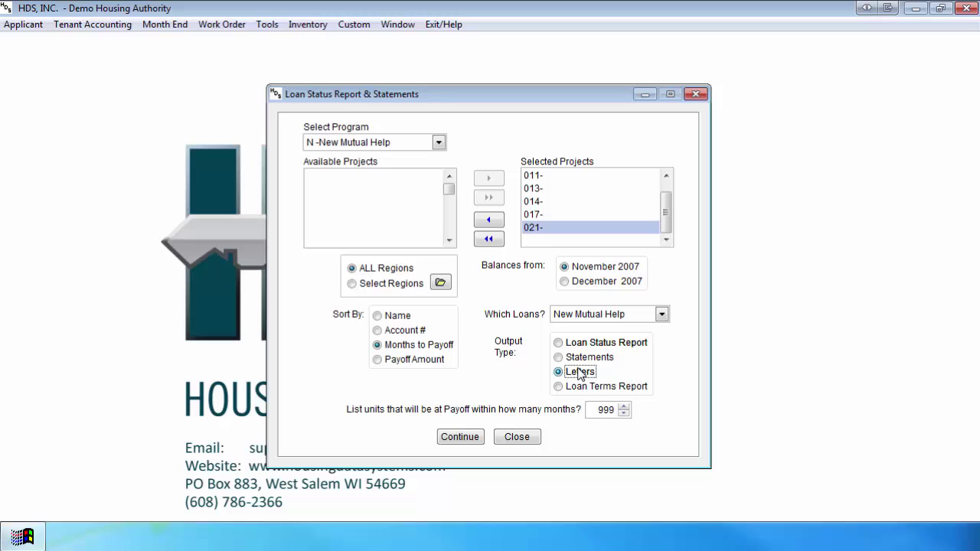
click(466, 441)
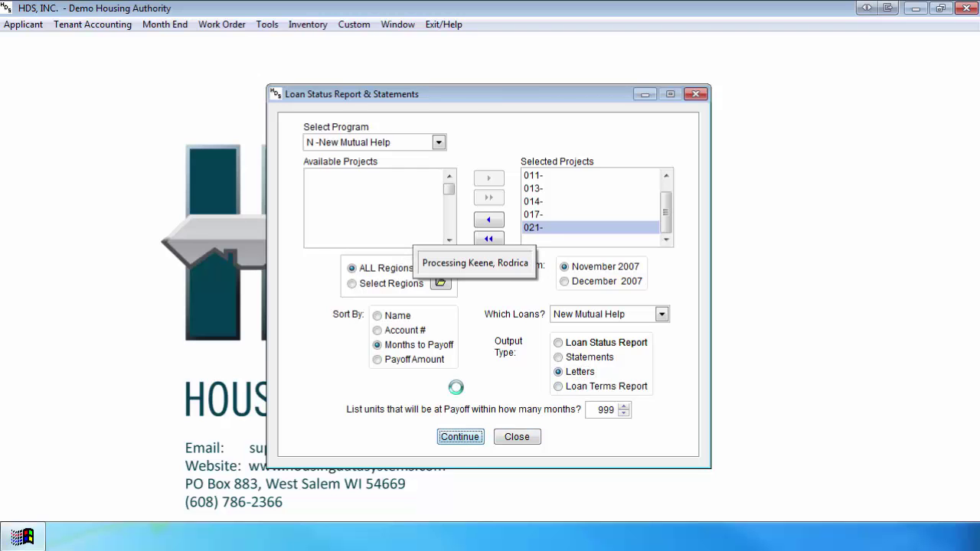
click(457, 396)
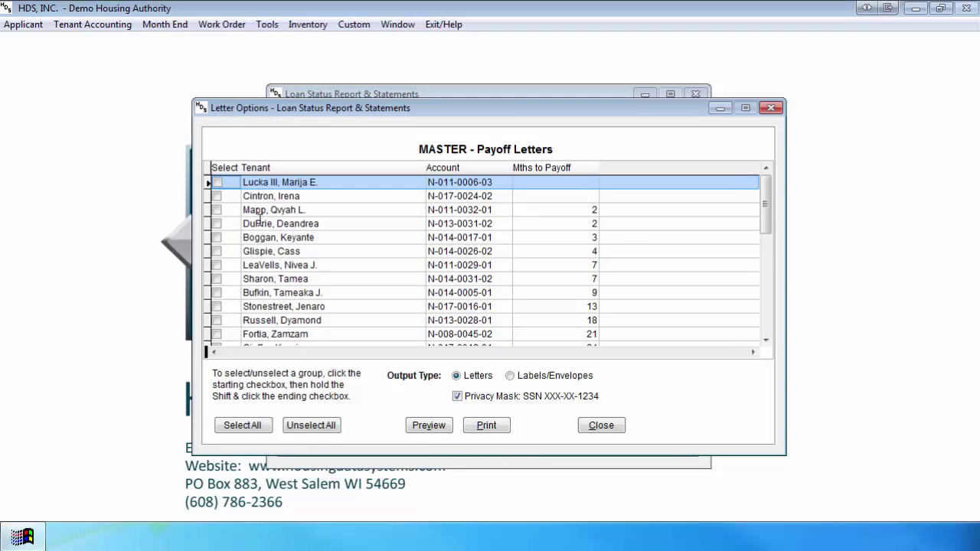
click(217, 209)
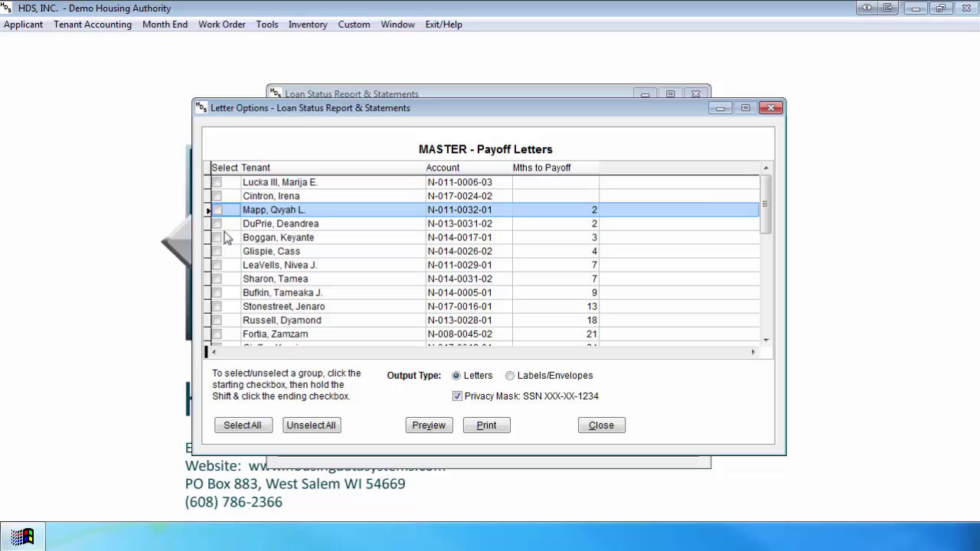
click(217, 209)
click(217, 237)
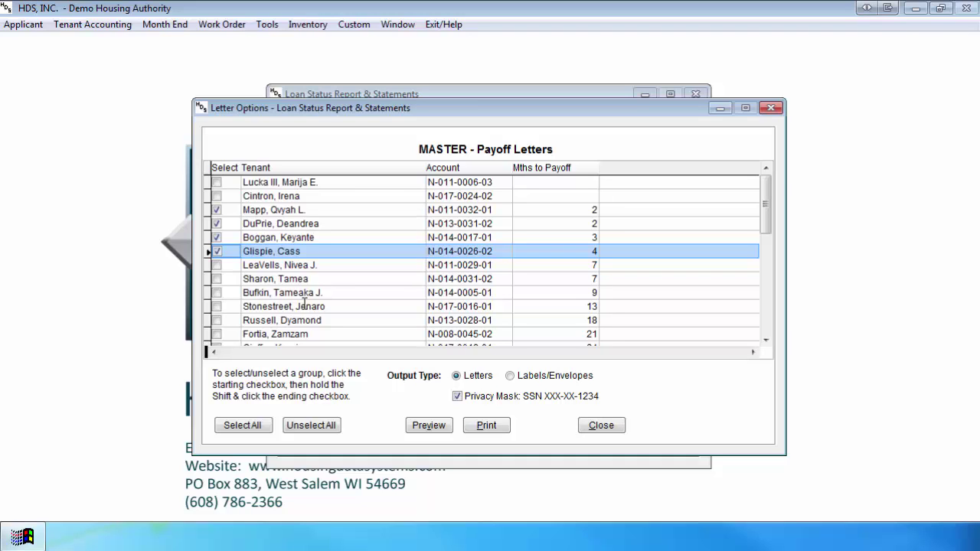
click(620, 427)
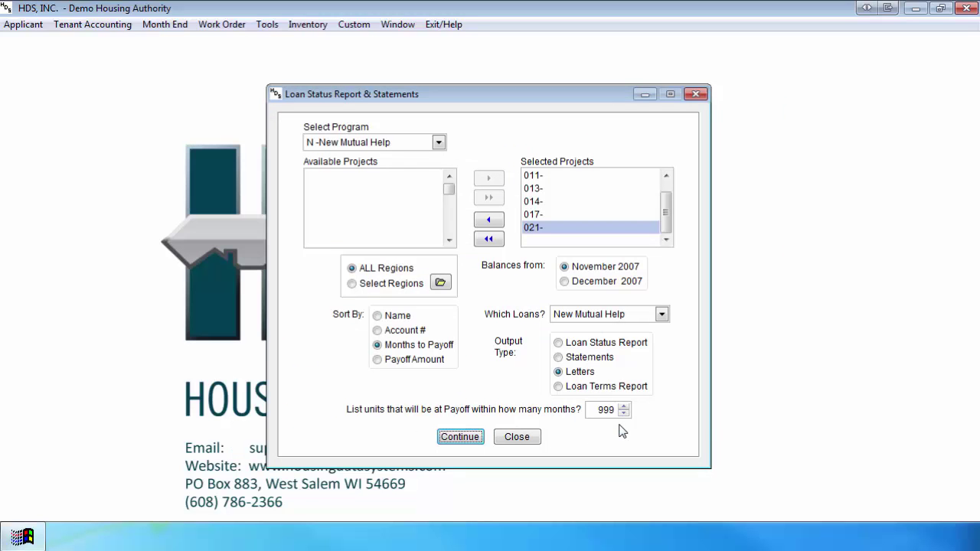